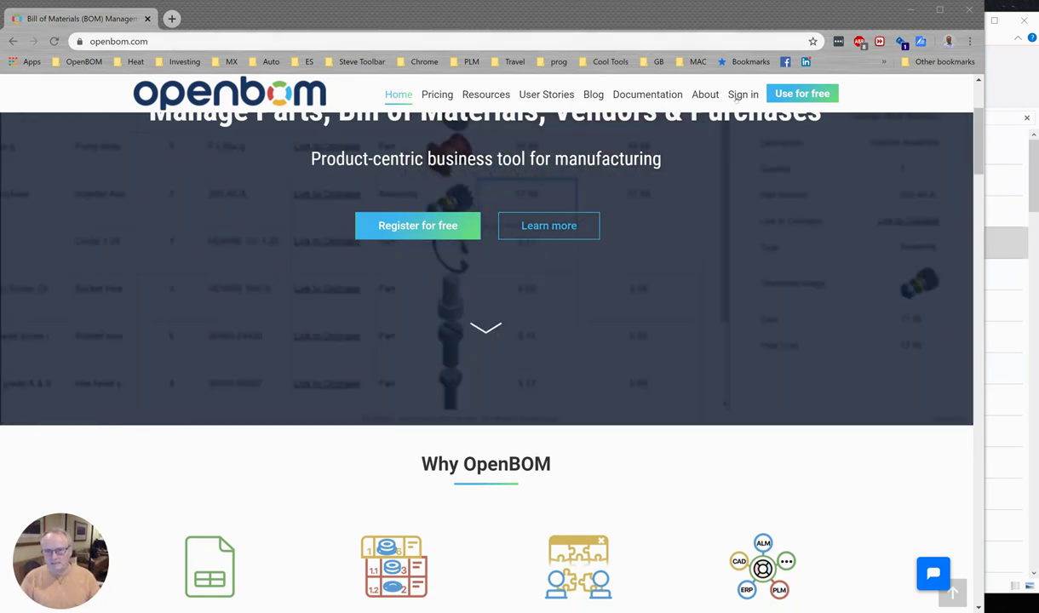
Step: Open the OpenBOM sign-in form after briefly viewing the registration page
left_click(738, 96)
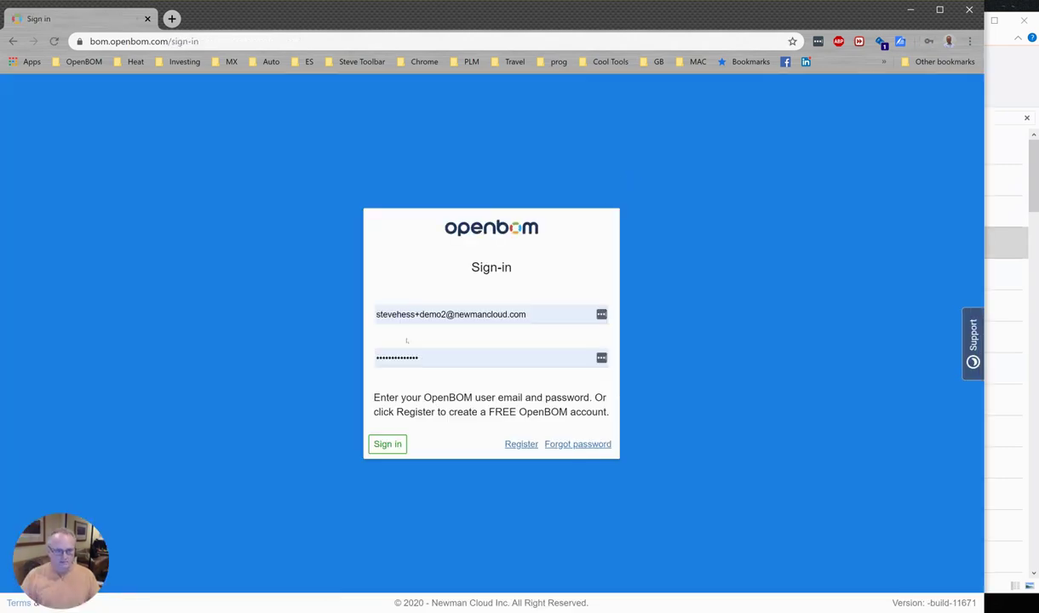
left_click(522, 445)
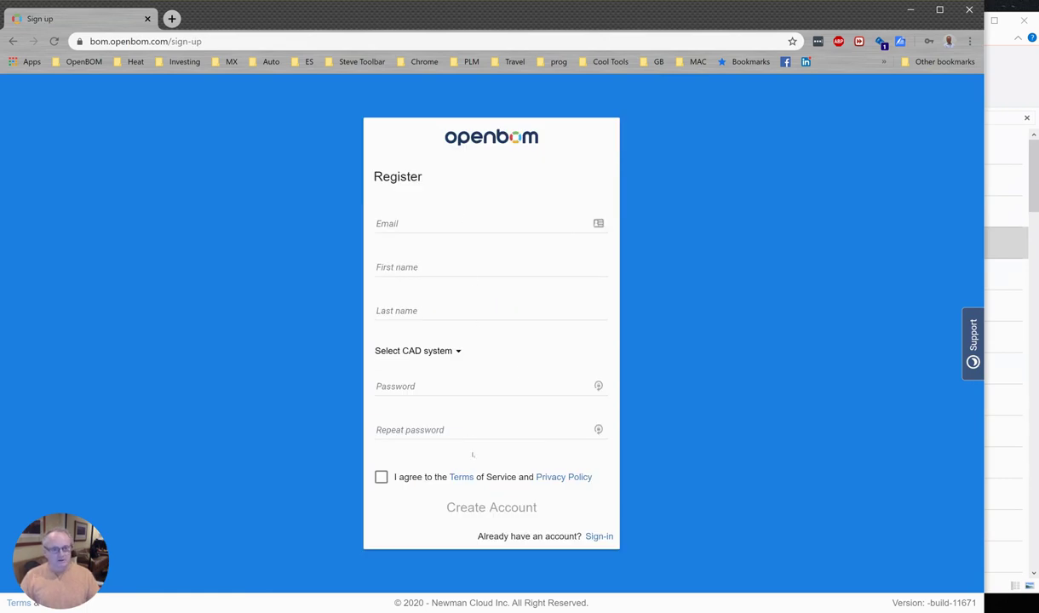
left_click(599, 537)
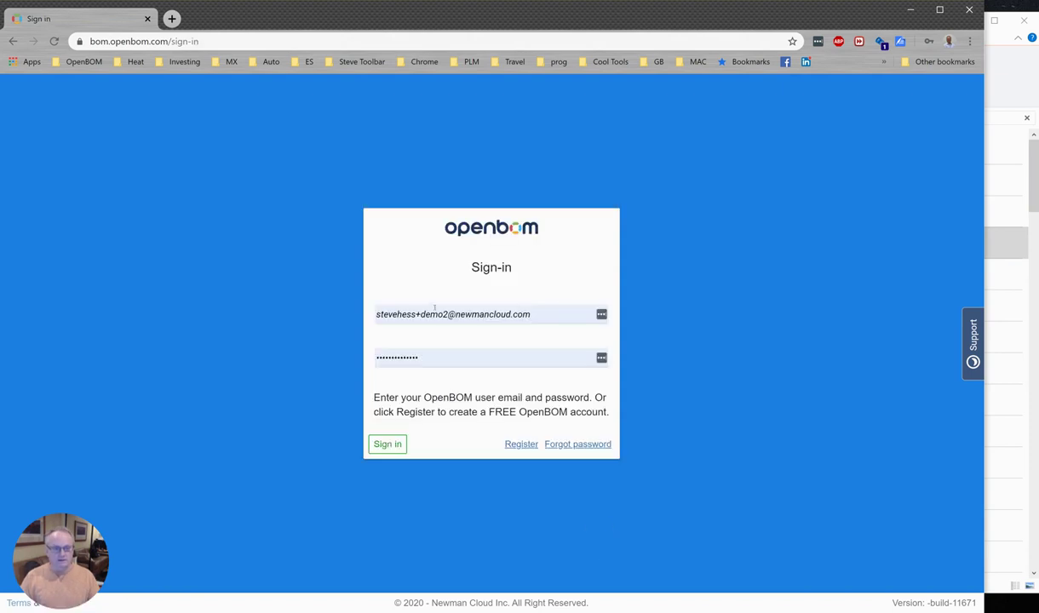
Step: Sign in with the demo account's edited e-mail address and password
left_click(471, 314)
key("BackSpace")
key("BackSpace")
key("BackSpace")
key("BackSpace")
key("BackSpace")
type("U6")
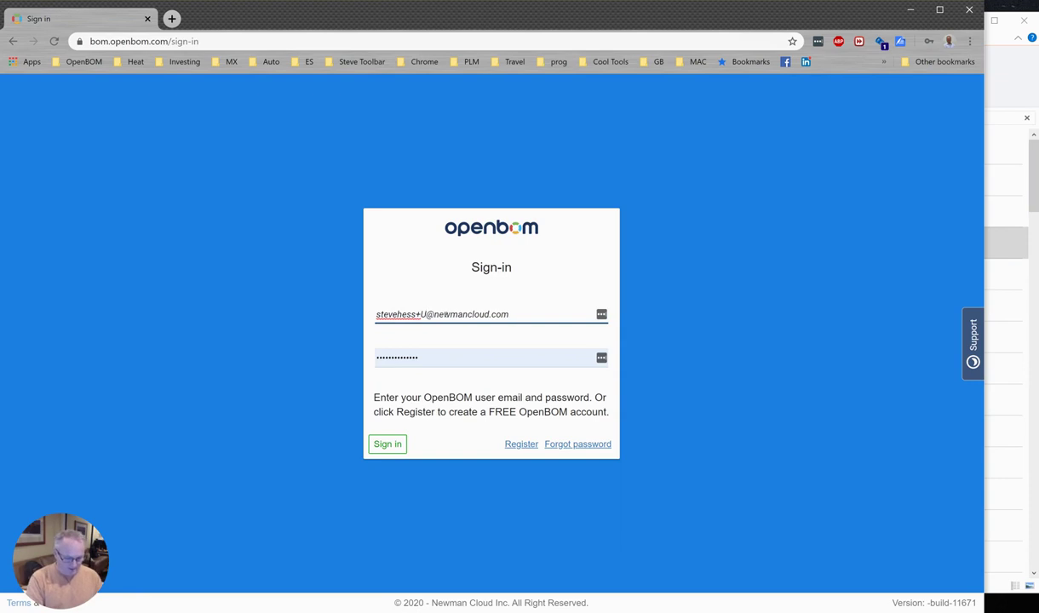
type("8")
key("Tab")
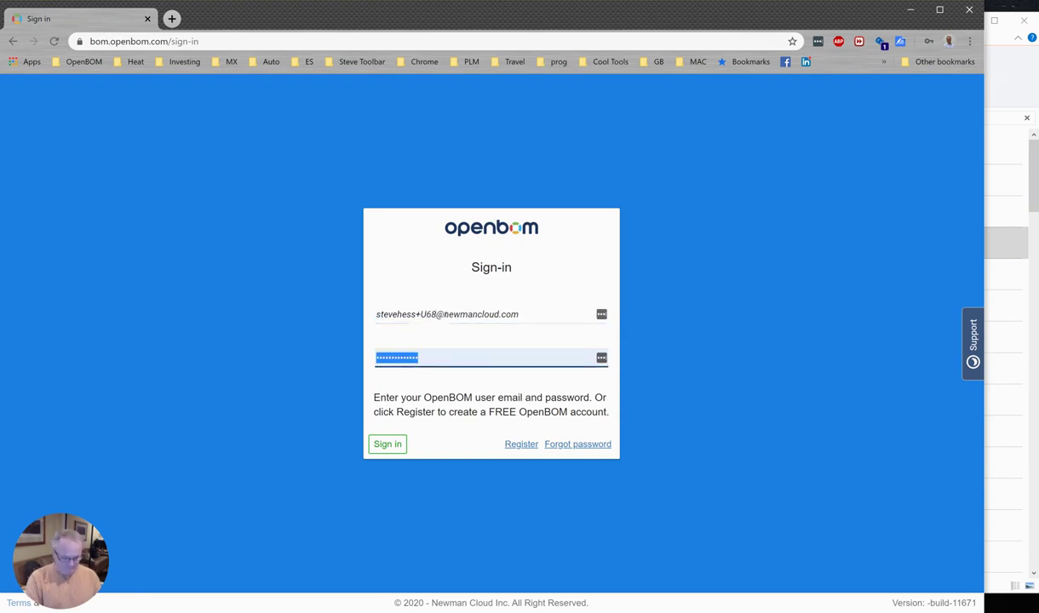
type("•••••••••")
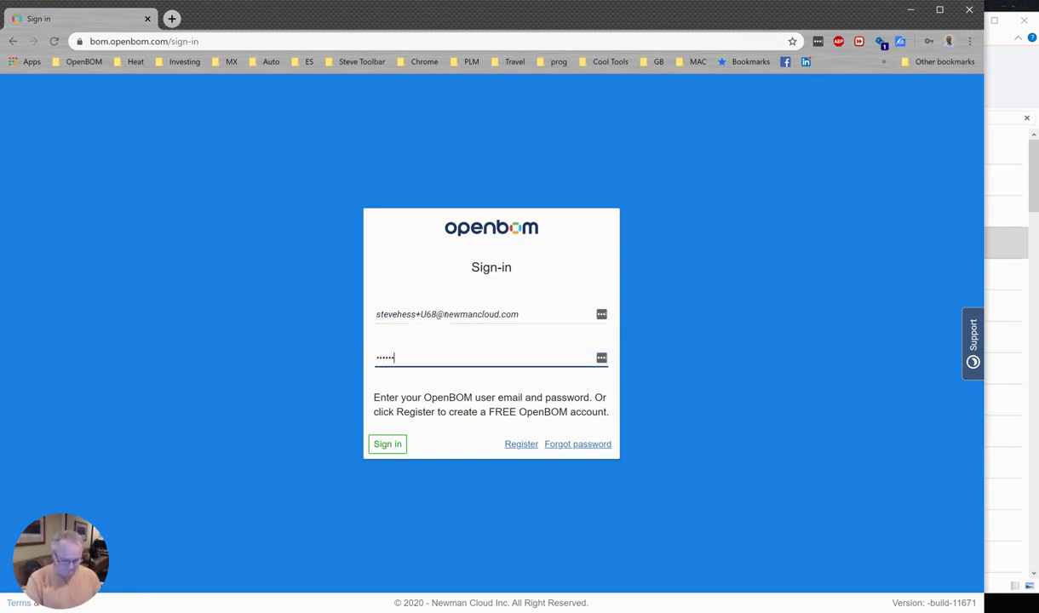
key("Return")
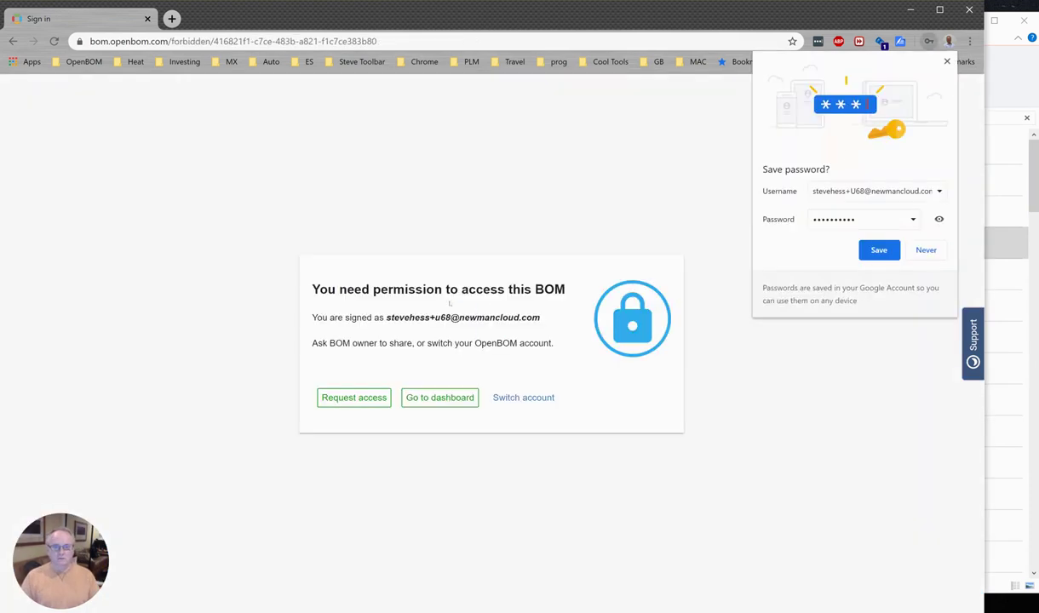
Step: Dismiss the save-password bubble, open the dashboard, and view subscription pricing in a second tab
left_click(946, 63)
left_click(457, 406)
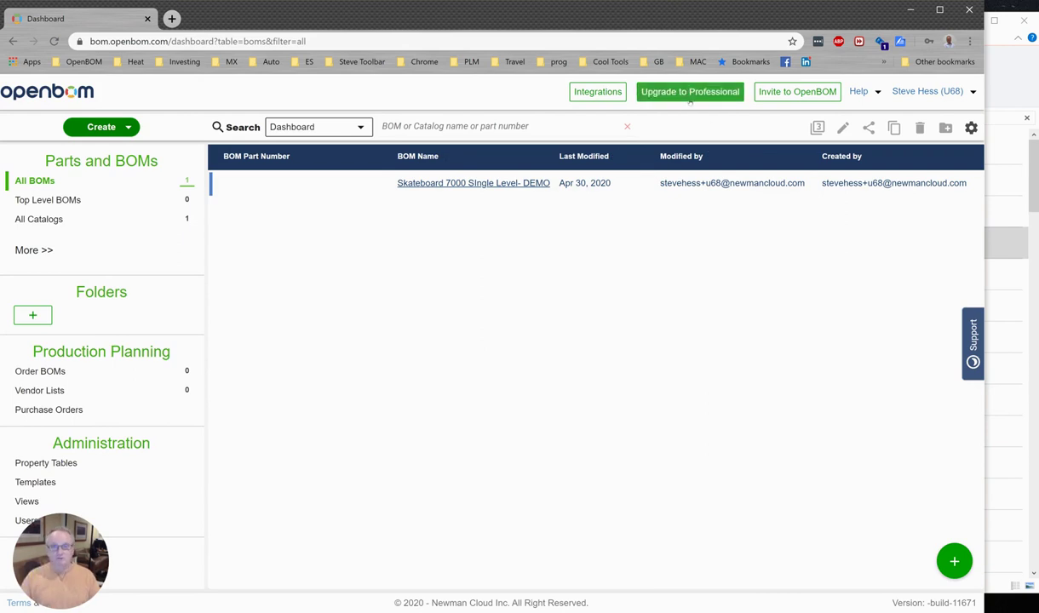
left_click(671, 93)
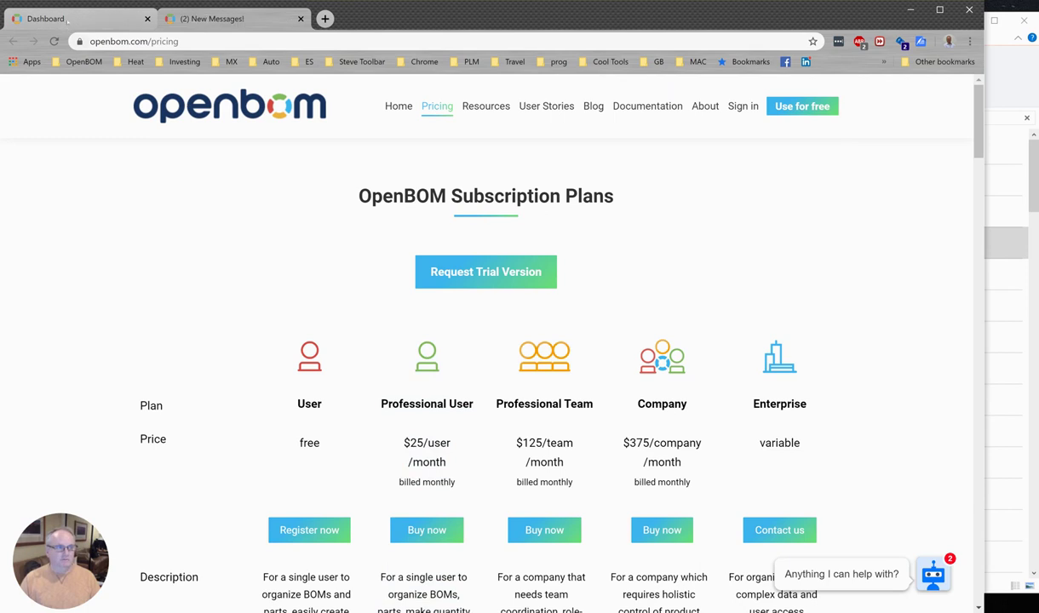
key("ctrl+1")
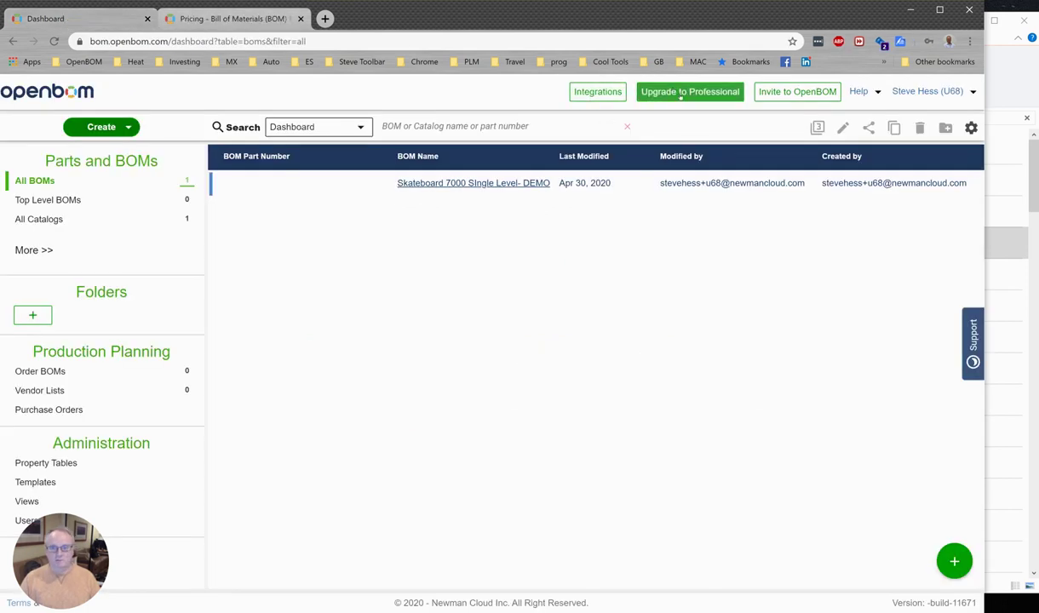
left_click(232, 26)
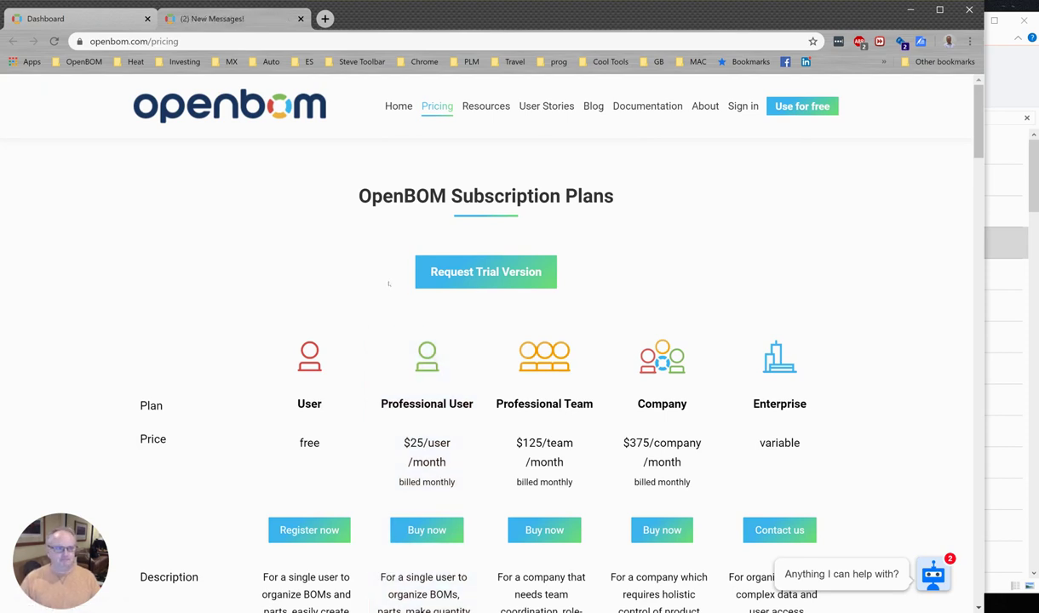
left_click(108, 22)
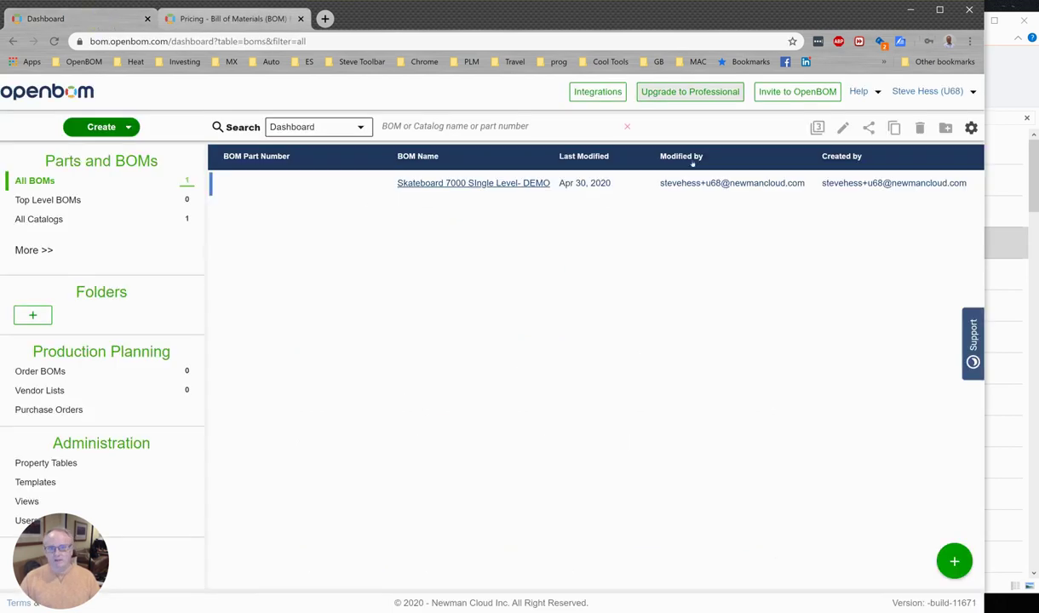
Step: Open Integrations and start, then cancel, the SOLIDWORKS Extractor for File Explorer download
left_click(597, 91)
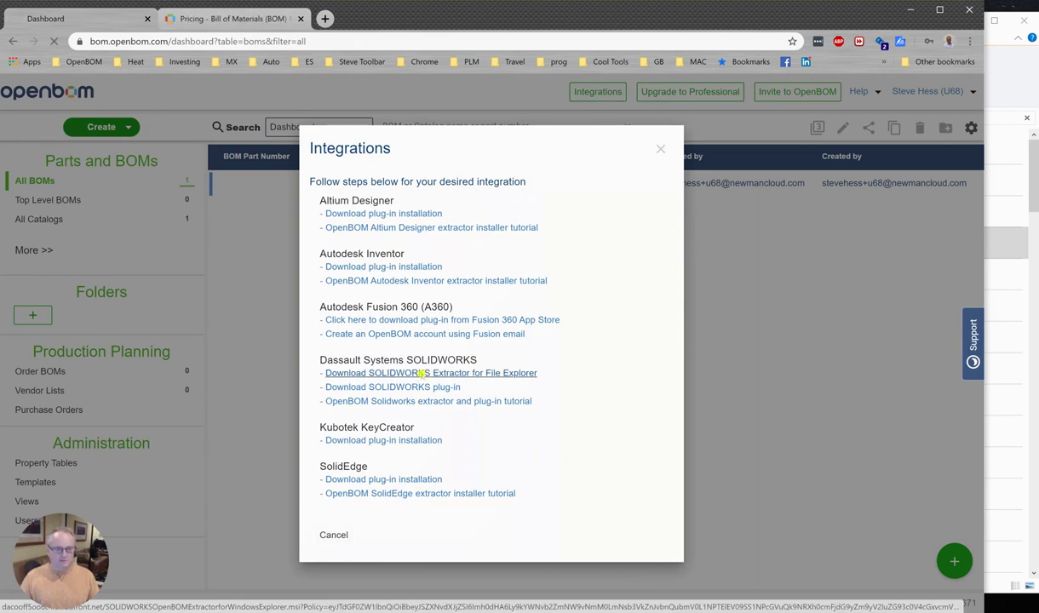
left_click(456, 379)
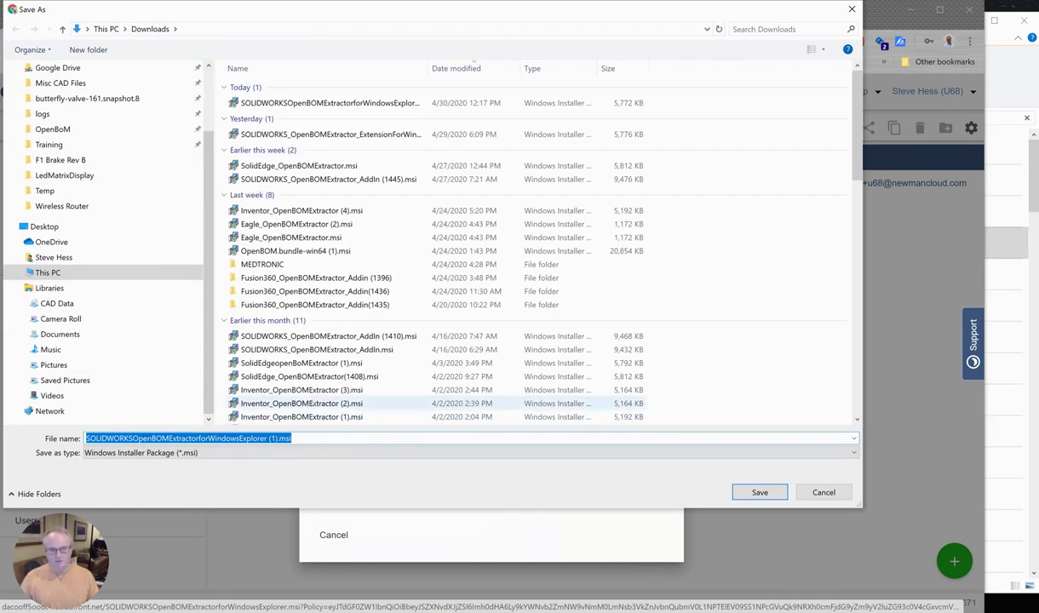
left_click(824, 493)
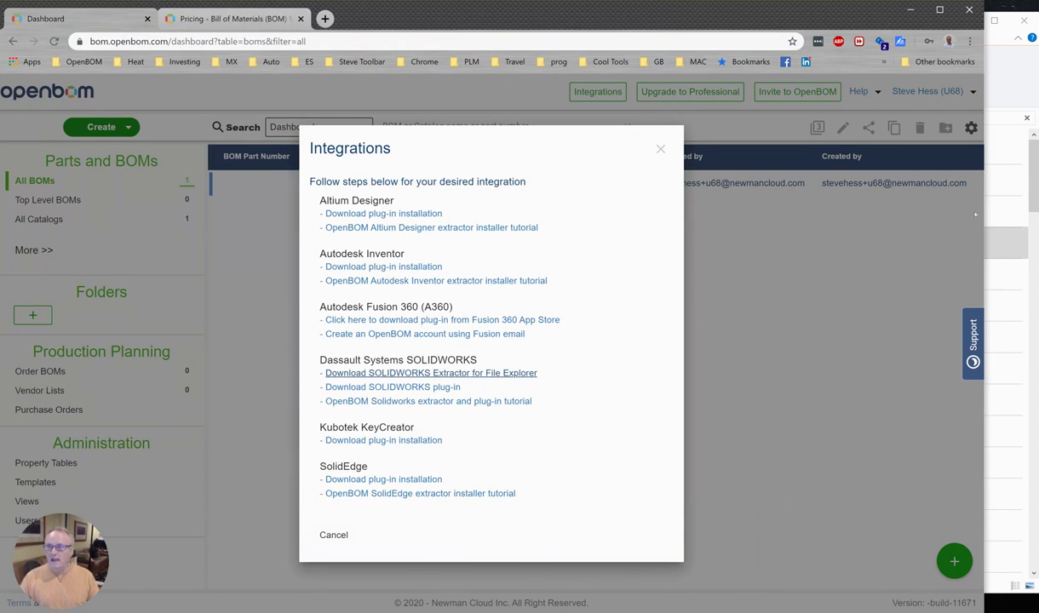
Step: Confirm Wireless Router.SLDASM's OpenBOM configuration with Part List as the BOM type
left_click(1008, 94)
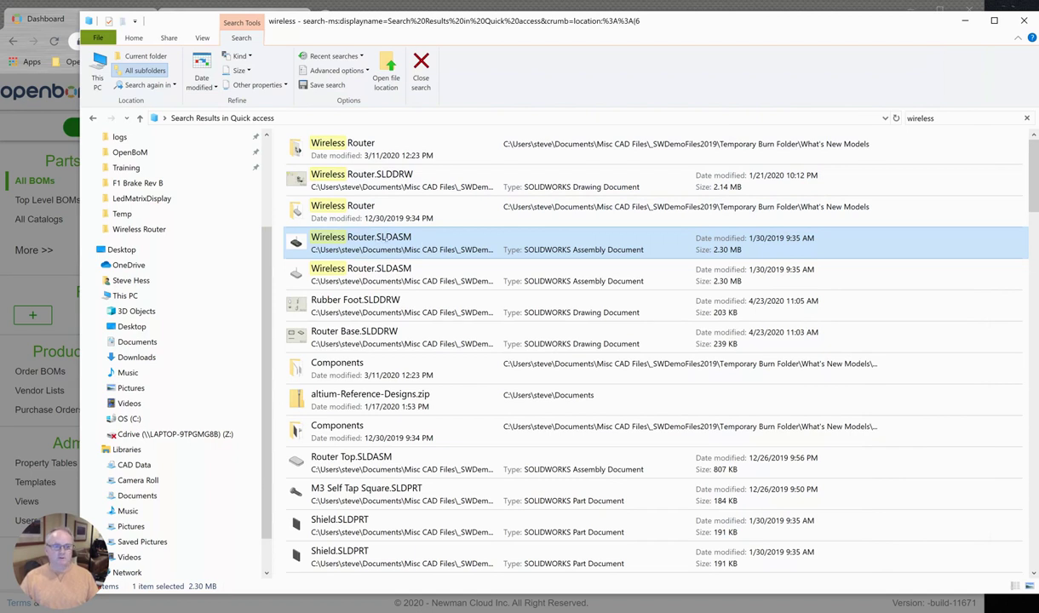
right_click(386, 238)
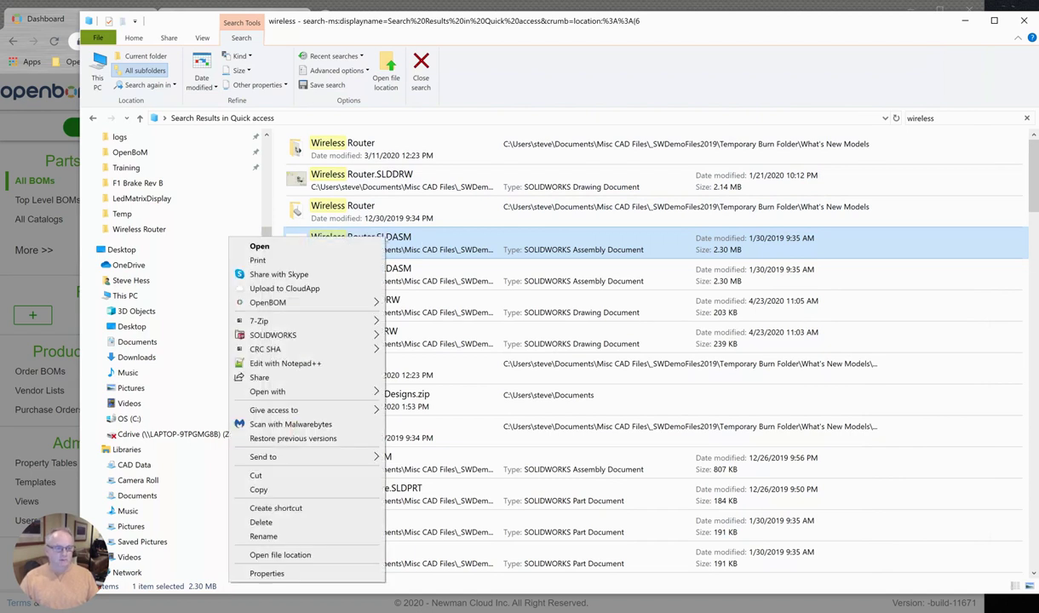
mouse_move(281, 303)
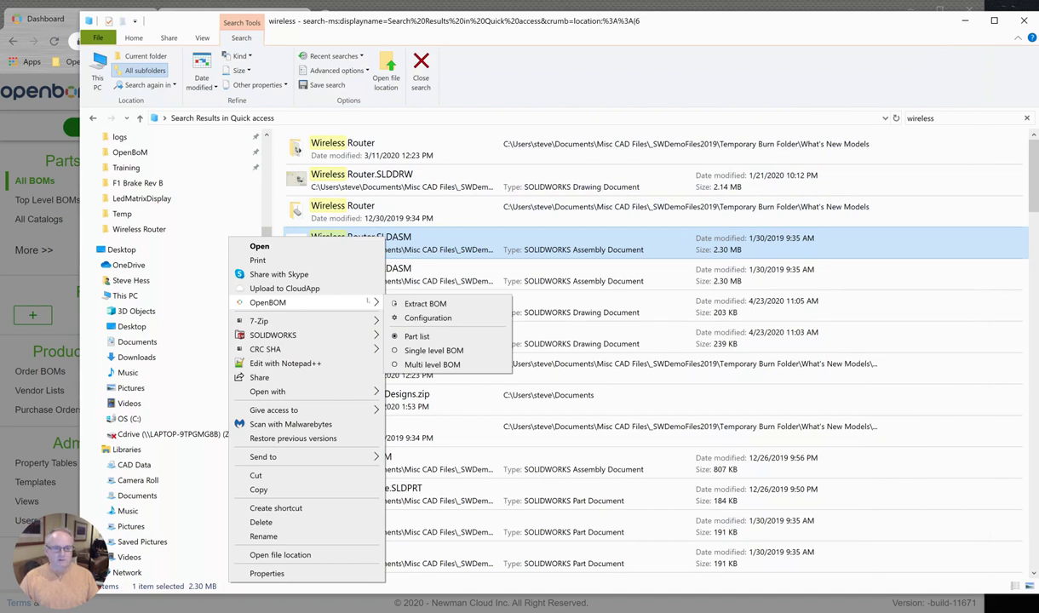
left_click(426, 305)
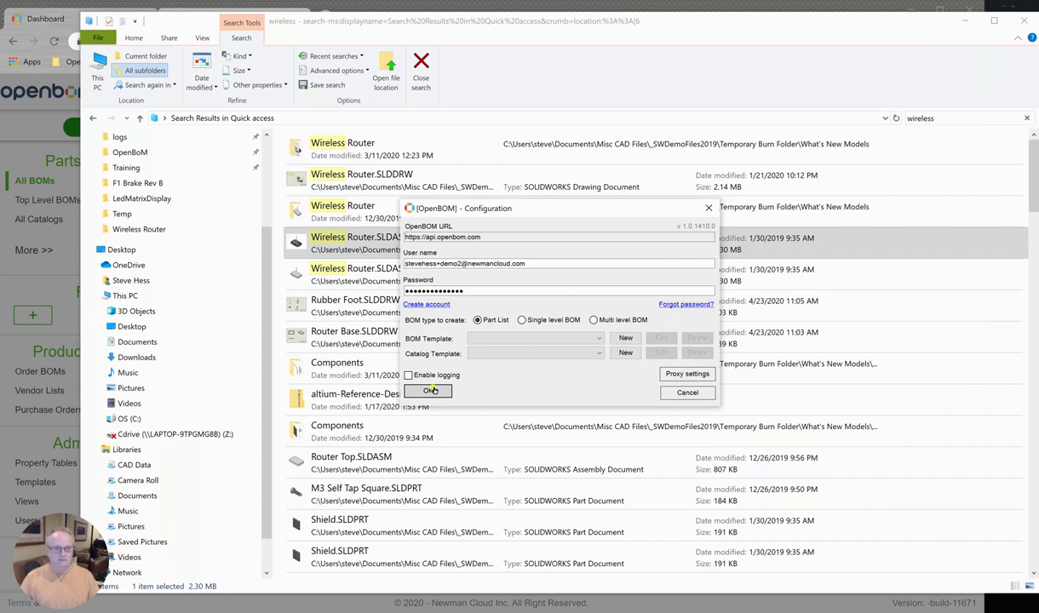
left_click(431, 391)
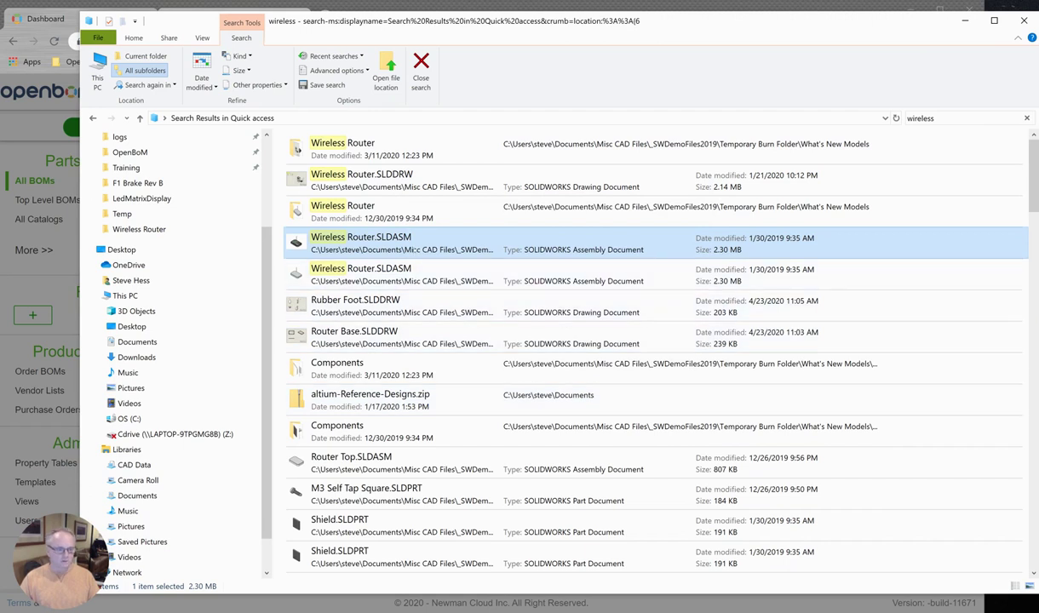
Step: Extract the Wireless Router.SLDASM BOM to OpenBOM and open Wireless Router-Parts-1 online
right_click(265, 240)
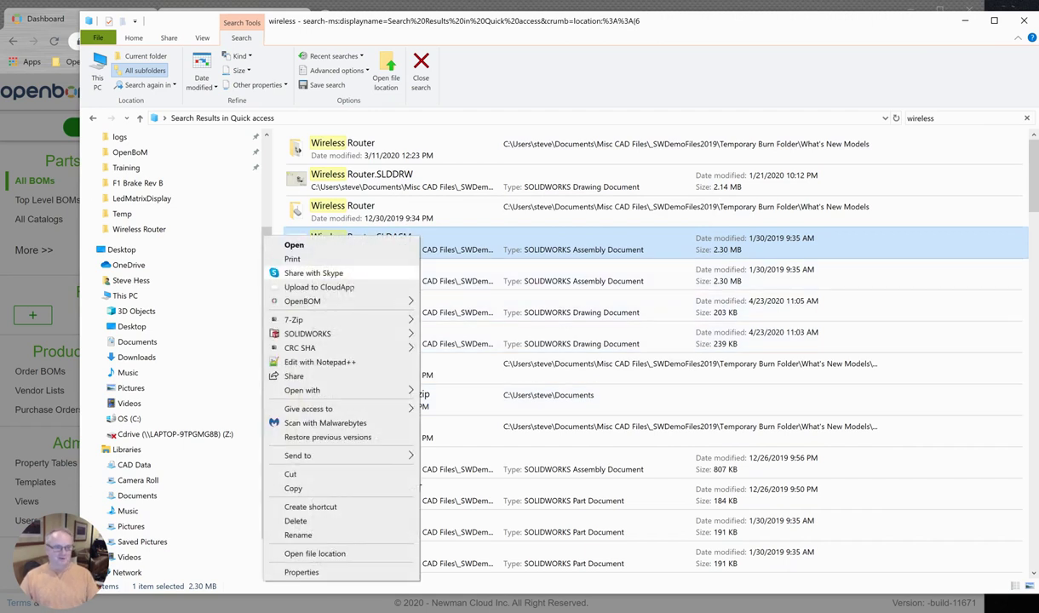
mouse_move(358, 303)
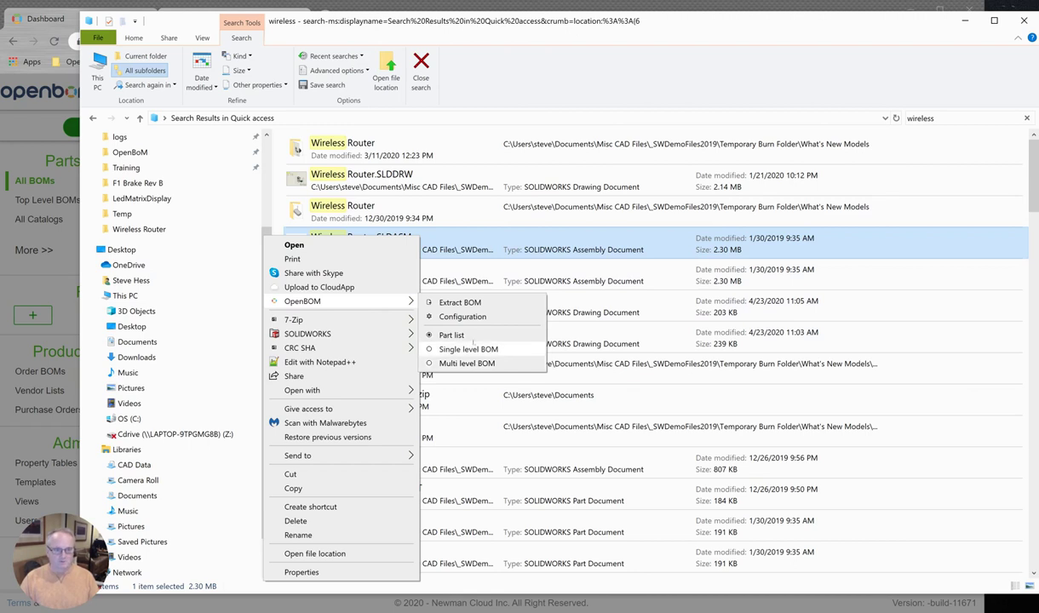
left_click(460, 304)
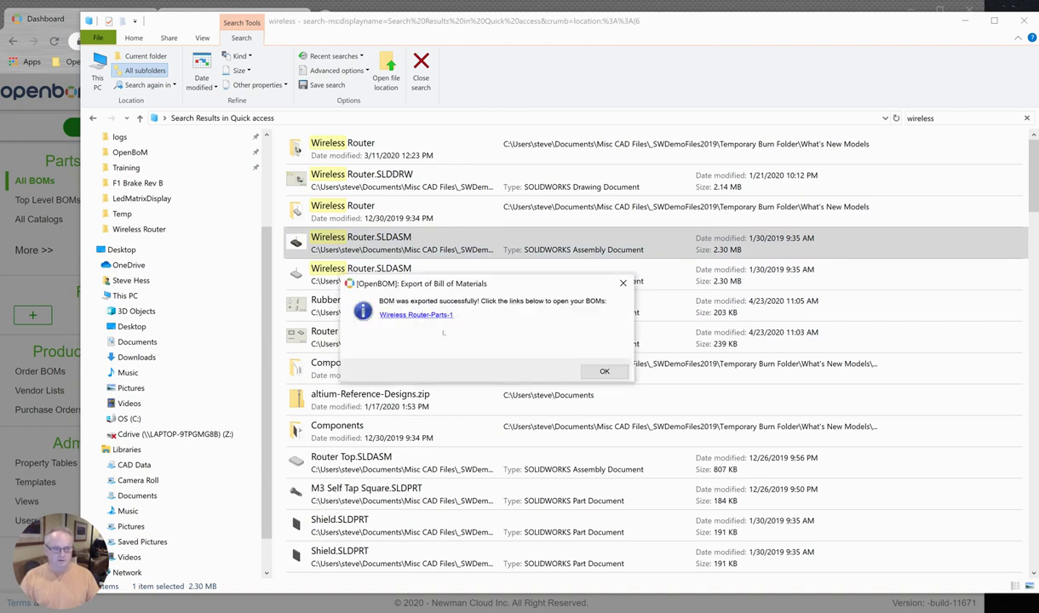
left_click(416, 315)
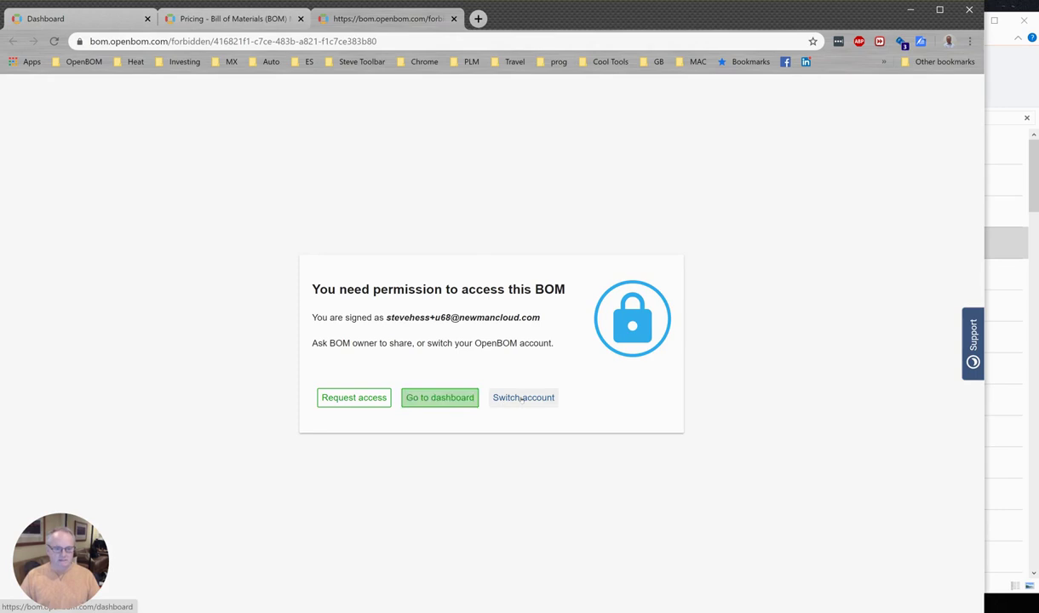
Step: Switch accounts and sign in with the autofilled credentials to reach Wireless Router-Parts-1
left_click(523, 398)
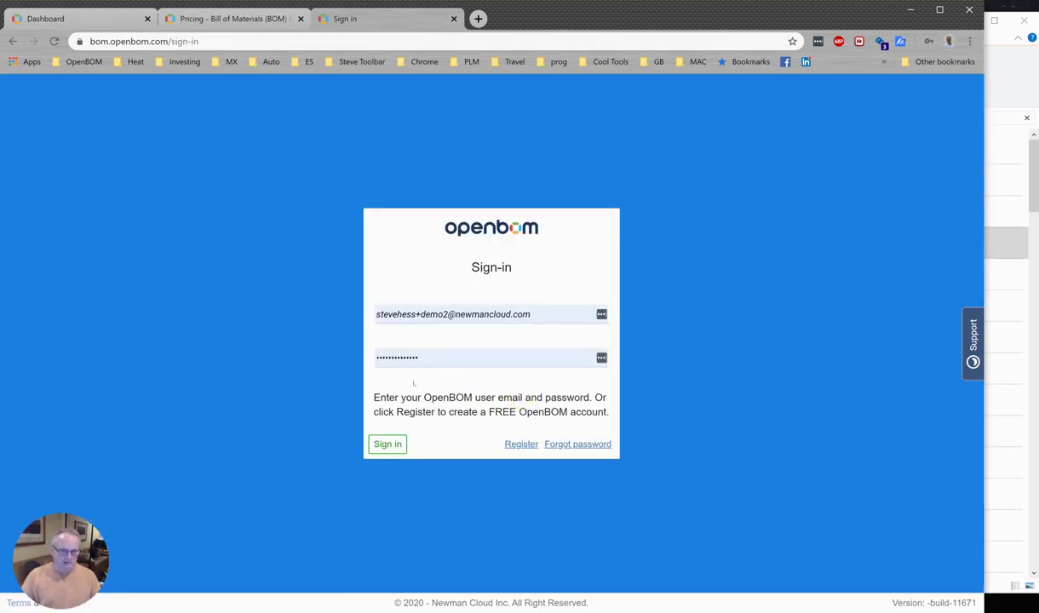
left_click(390, 442)
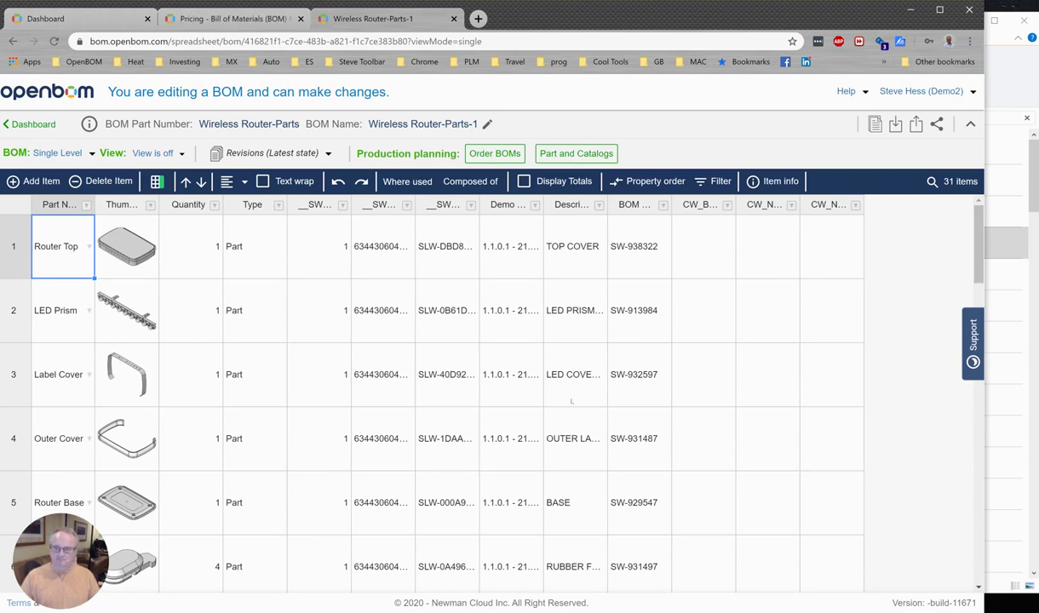
Step: Scroll through the 31 BOM items, close the Integrations dialog, and return to File Explorer
scroll(572, 401, "down", 18)
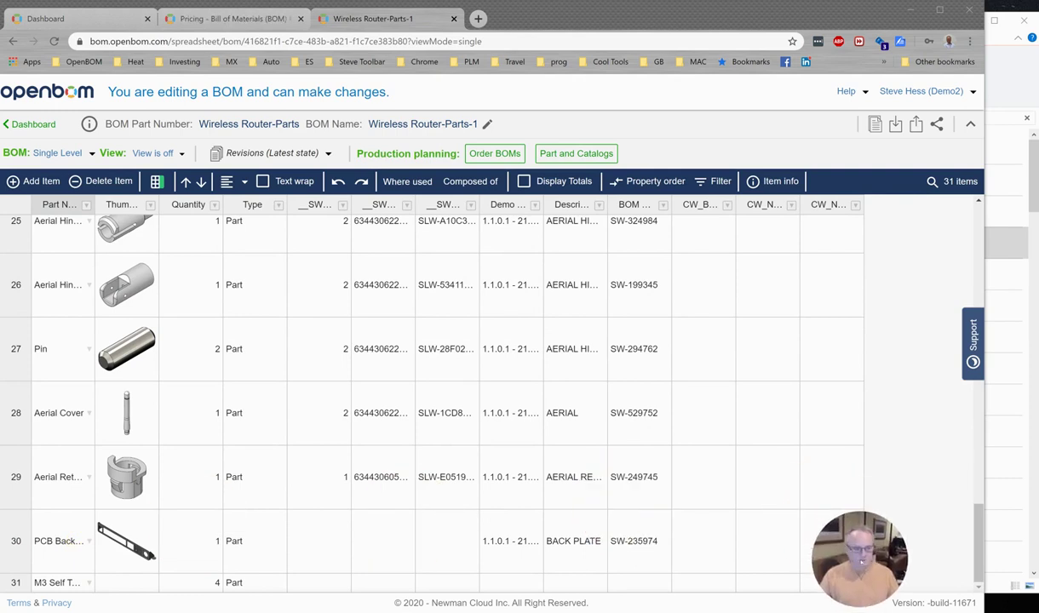
scroll(250, 451, "up", 18)
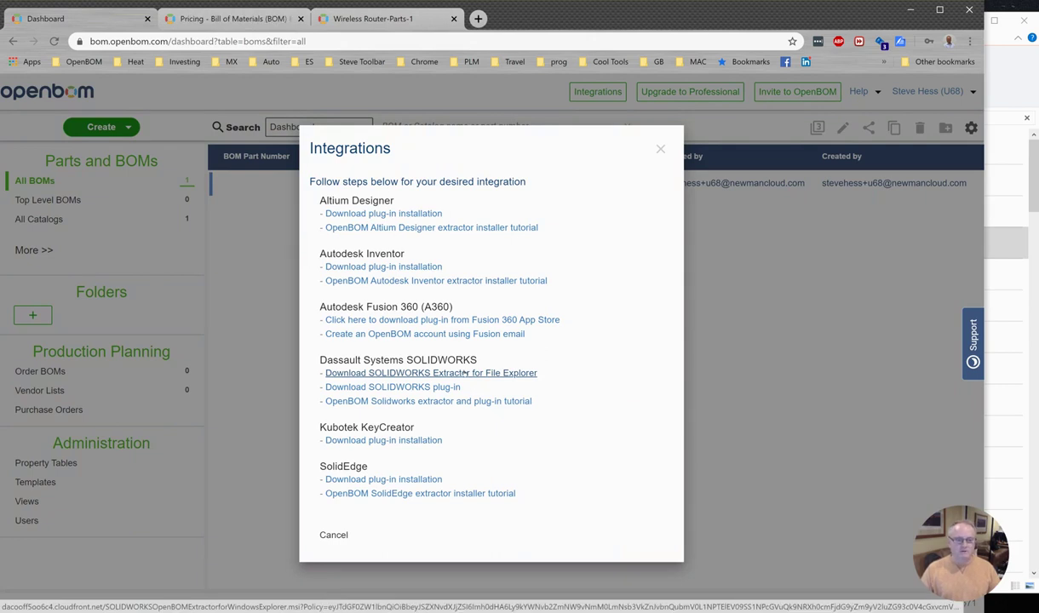
left_click(660, 148)
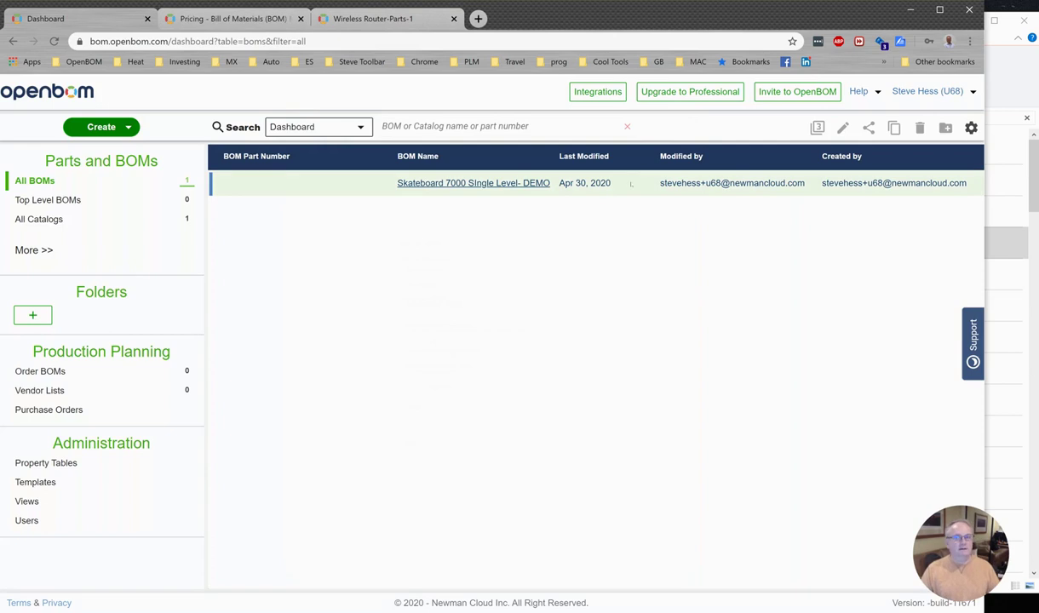
key("alt+Tab")
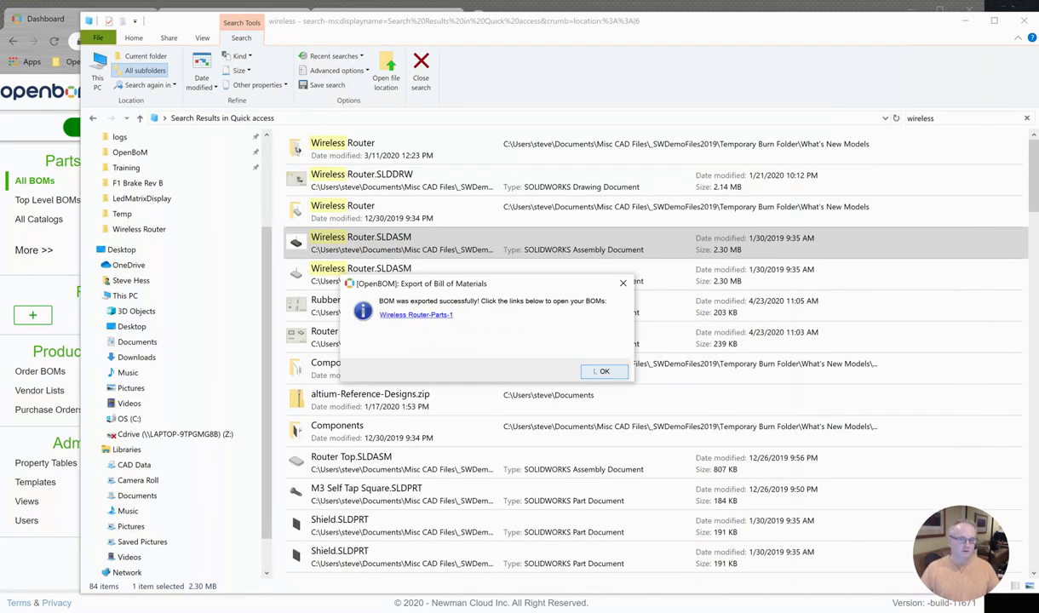
Step: Close the export-success notice, re-accept the OpenBOM configuration unchanged, and reopen the assembly's OpenBOM menu
left_click(598, 371)
right_click(279, 243)
mouse_move(365, 309)
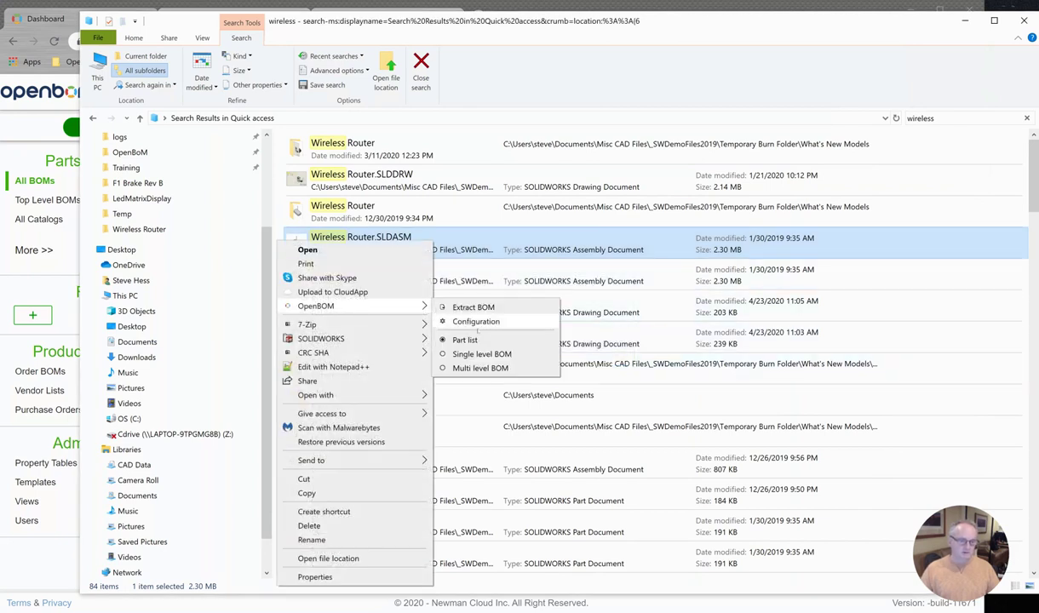
left_click(473, 308)
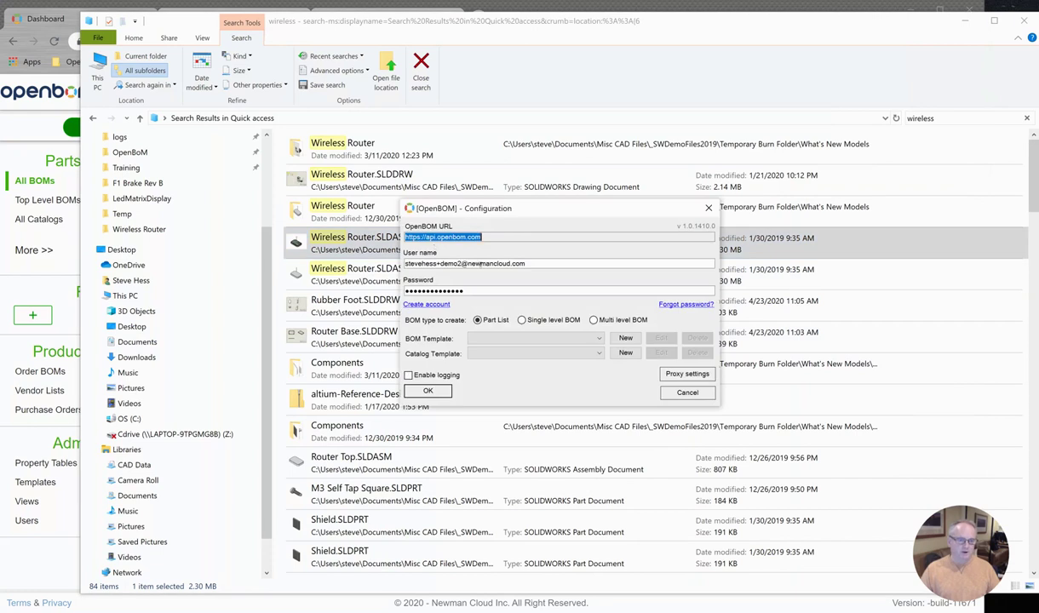
left_click(428, 389)
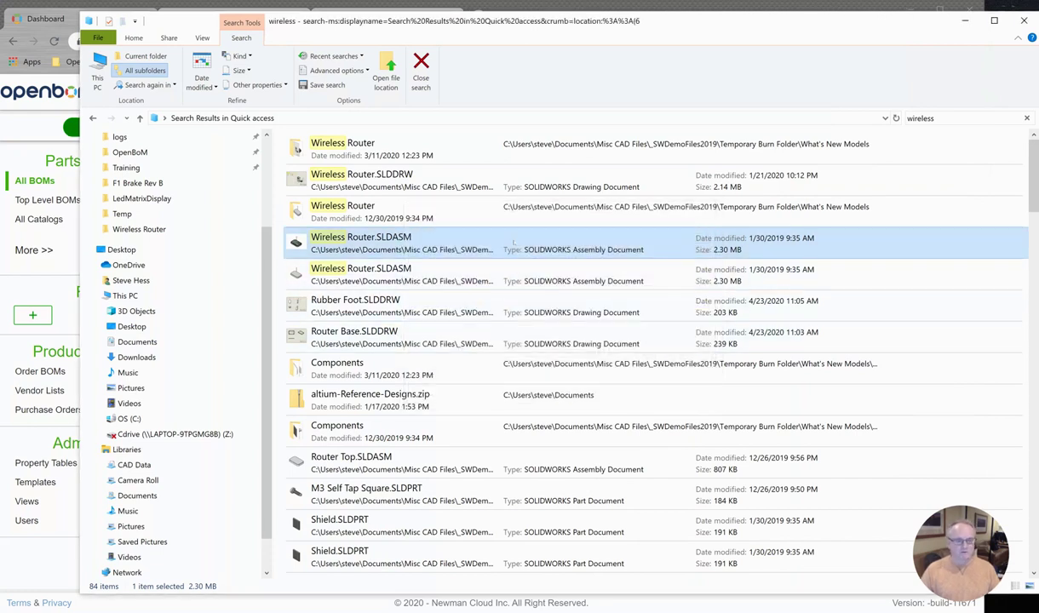
right_click(358, 242)
mouse_move(458, 309)
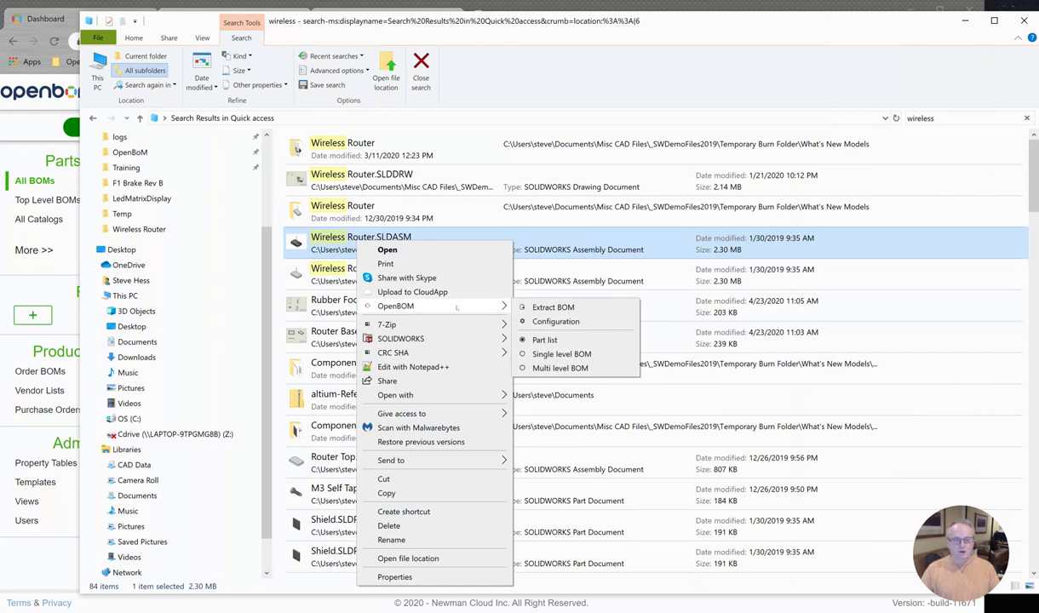